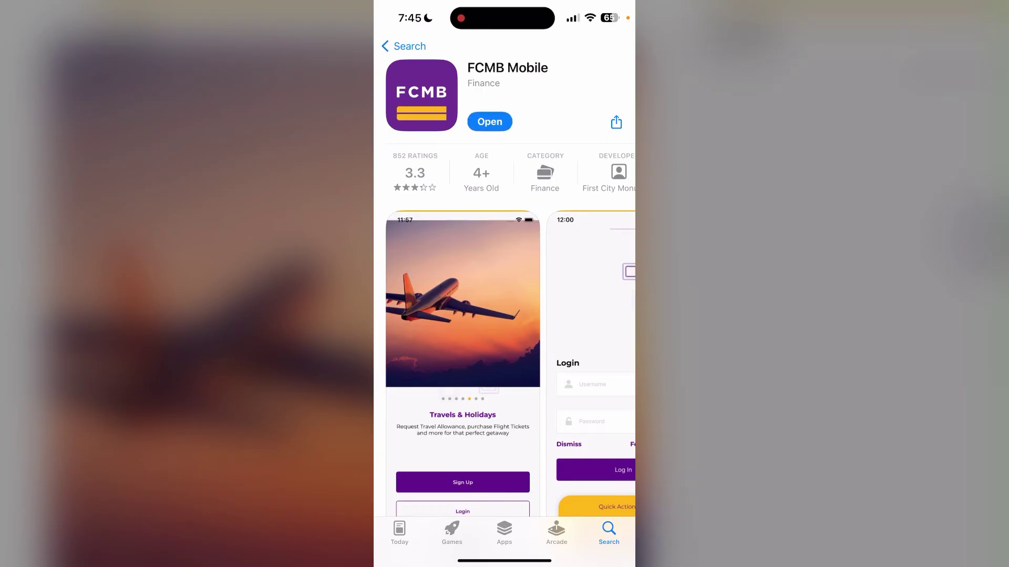
Launch the newly installed FCMB Mobile app from its App Store page
{"action": "left_click", "coordinate": [490, 121]}
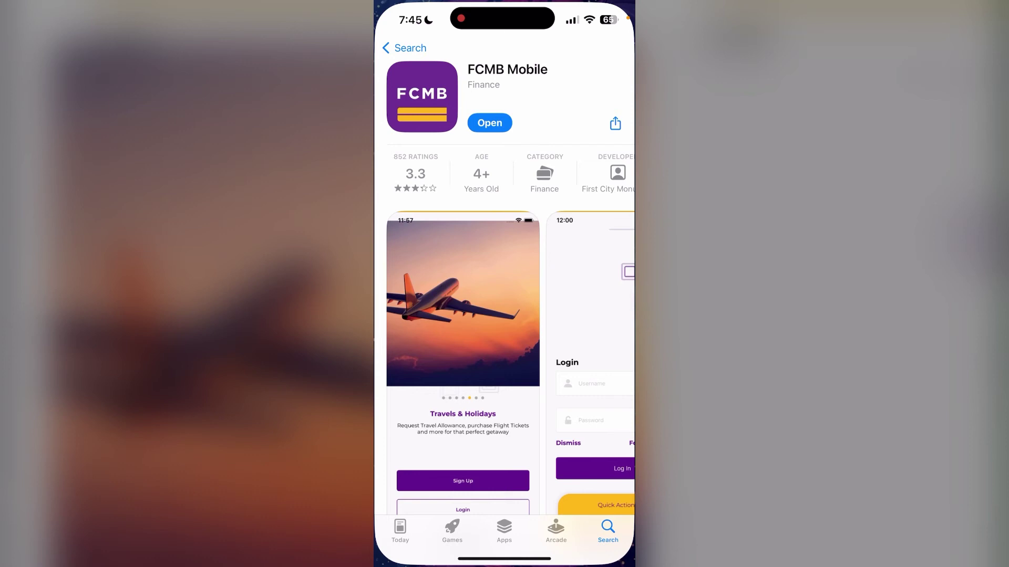